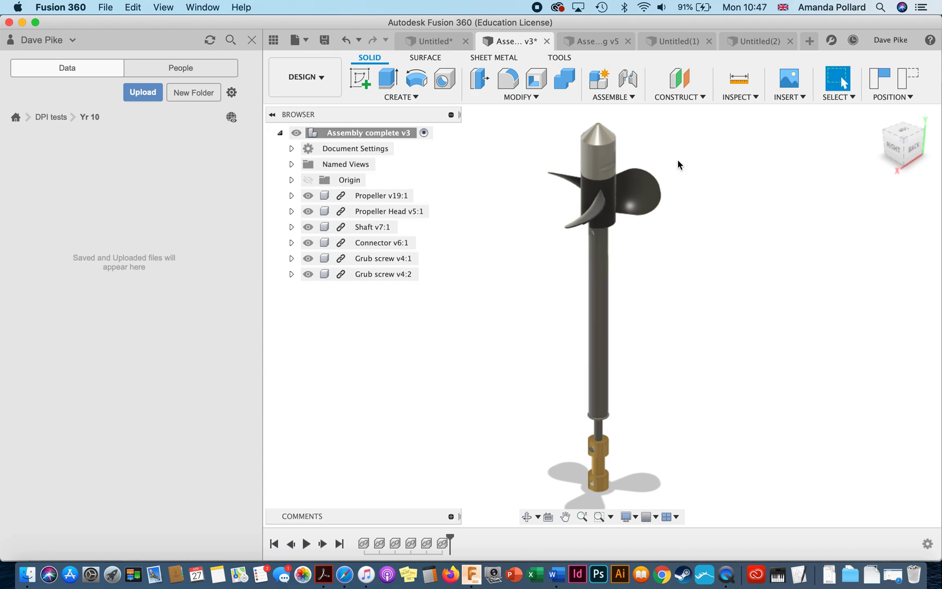
# Switch to the empty Untitled(2) design and turn on the layout grid
pyautogui.click(740, 37)
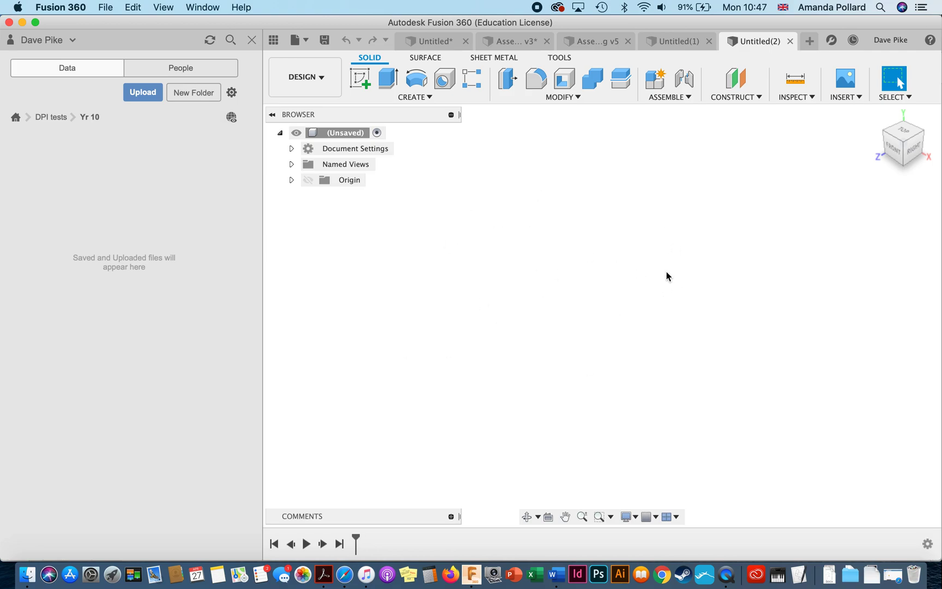
pyautogui.click(627, 517)
pyautogui.moveTo(664, 408)
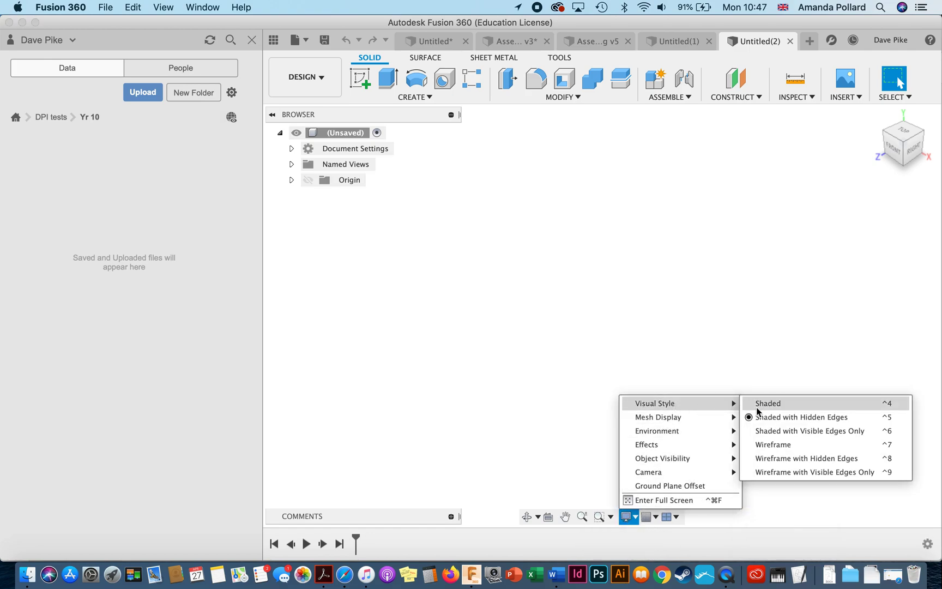
pyautogui.click(652, 518)
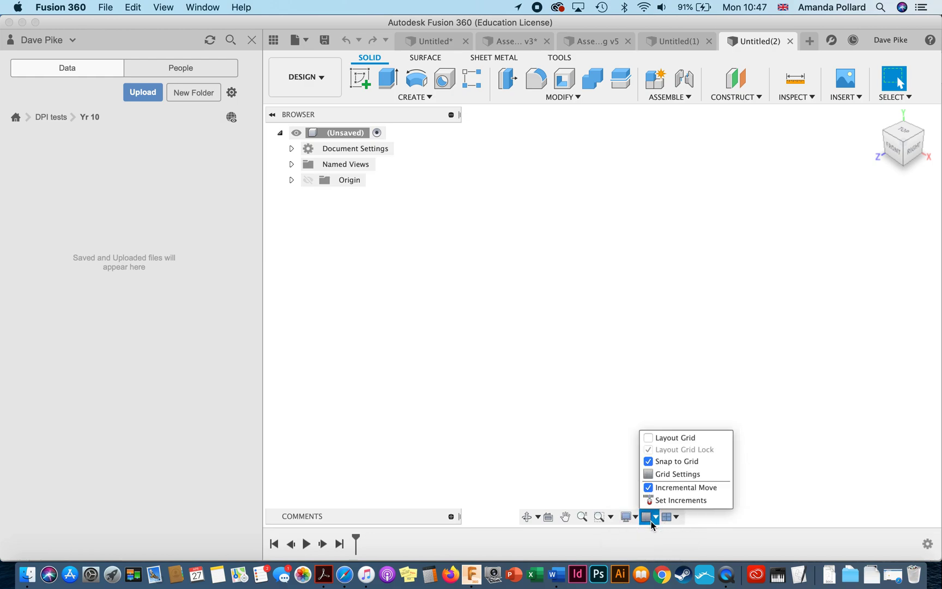
pyautogui.click(672, 440)
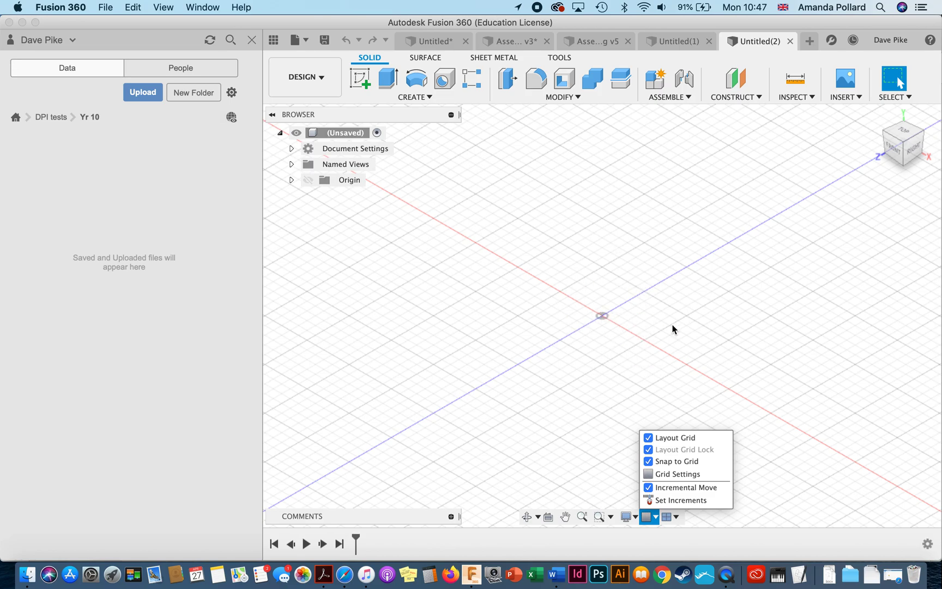
pyautogui.click(647, 406)
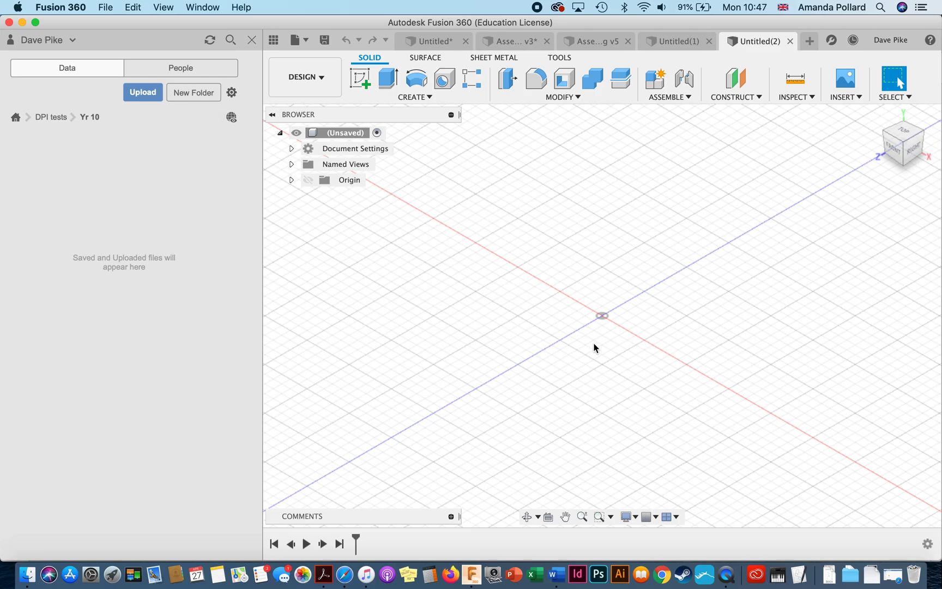
# Start a new sketch on the vertical front (XY) origin plane
pyautogui.click(526, 517)
pyautogui.moveTo(590, 358); pyautogui.dragTo(616, 336)
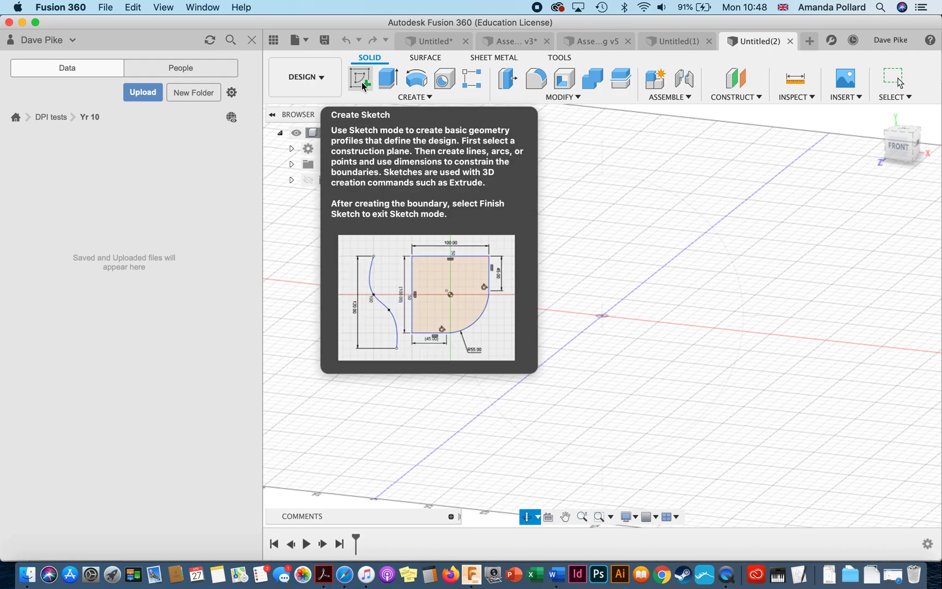
pyautogui.click(362, 86)
pyautogui.click(632, 278)
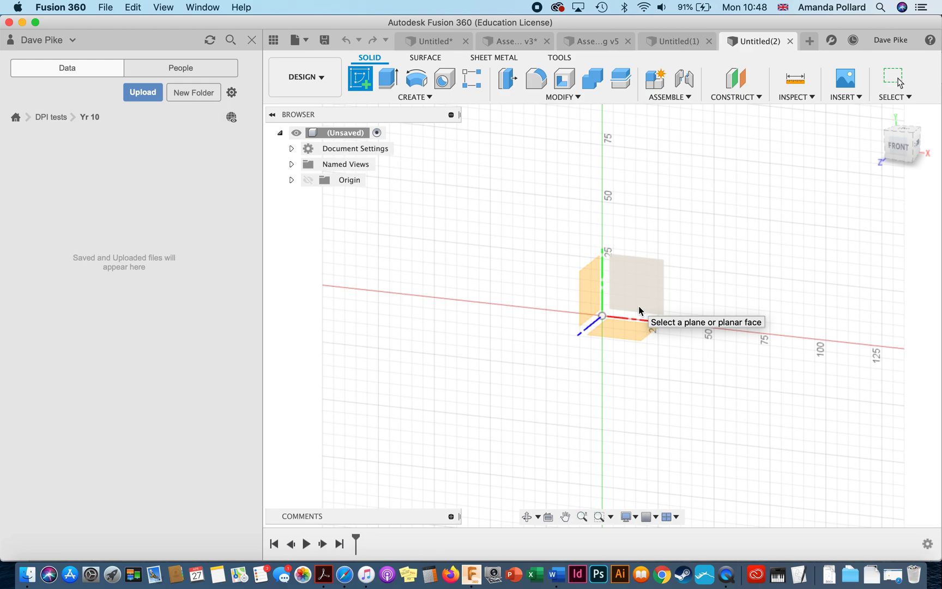
pyautogui.click(589, 306)
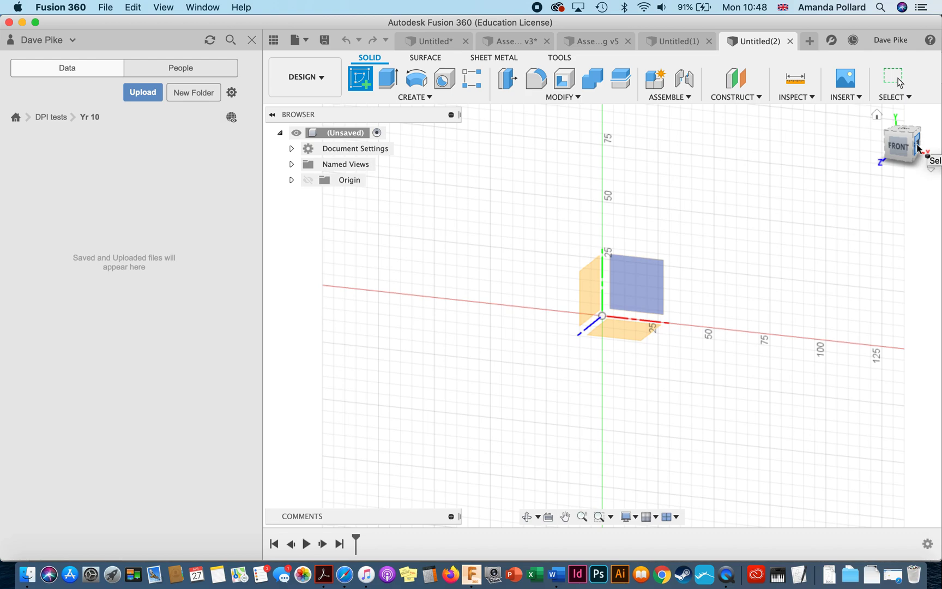
pyautogui.moveTo(909, 163)
pyautogui.mouseDown()
pyautogui.moveTo(863, 163)
pyautogui.moveTo(874, 181)
pyautogui.moveTo(926, 168)
pyautogui.moveTo(885, 162)
pyautogui.moveTo(895, 164)
pyautogui.mouseUp()
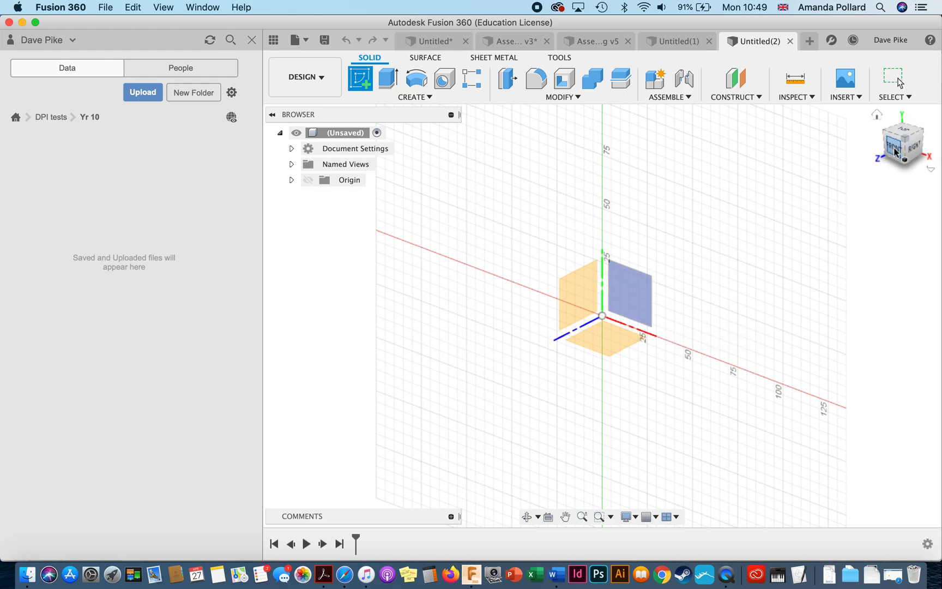
pyautogui.click(639, 291)
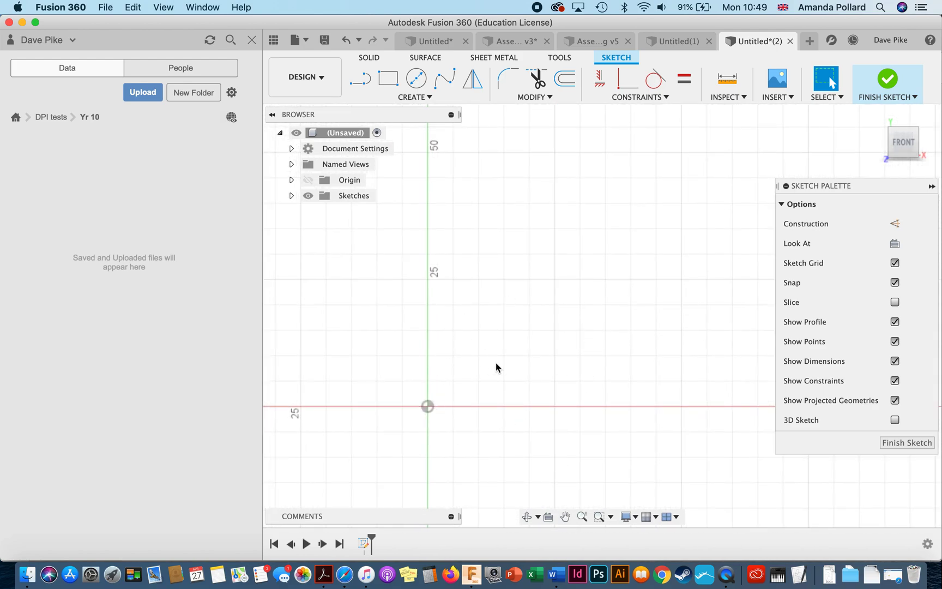
pyautogui.click(417, 80)
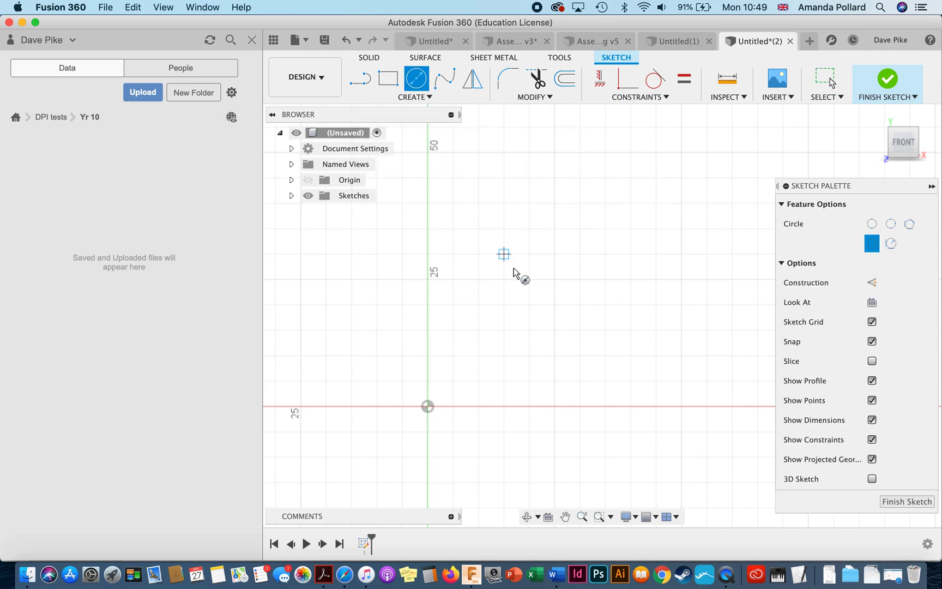
pyautogui.click(428, 97)
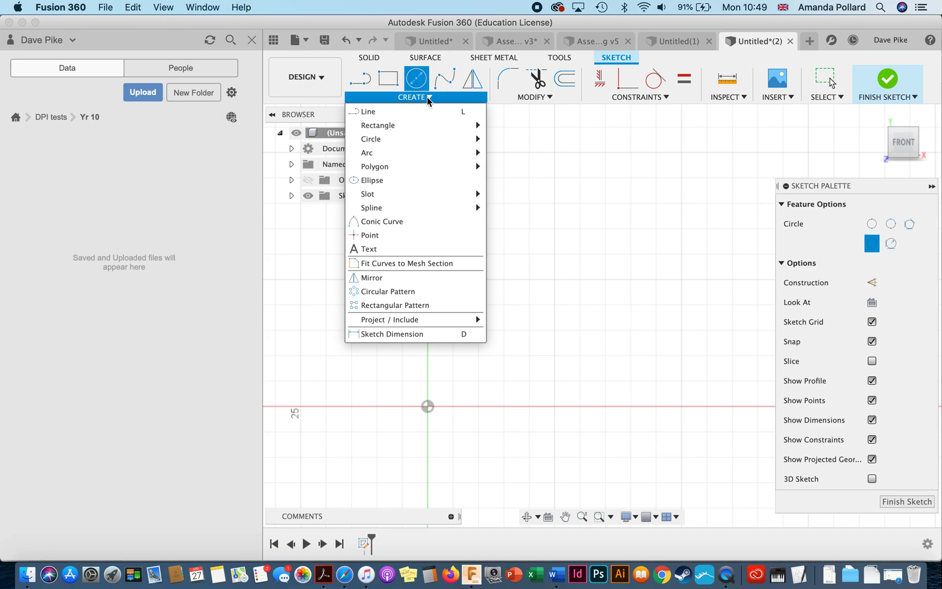
pyautogui.moveTo(427, 140)
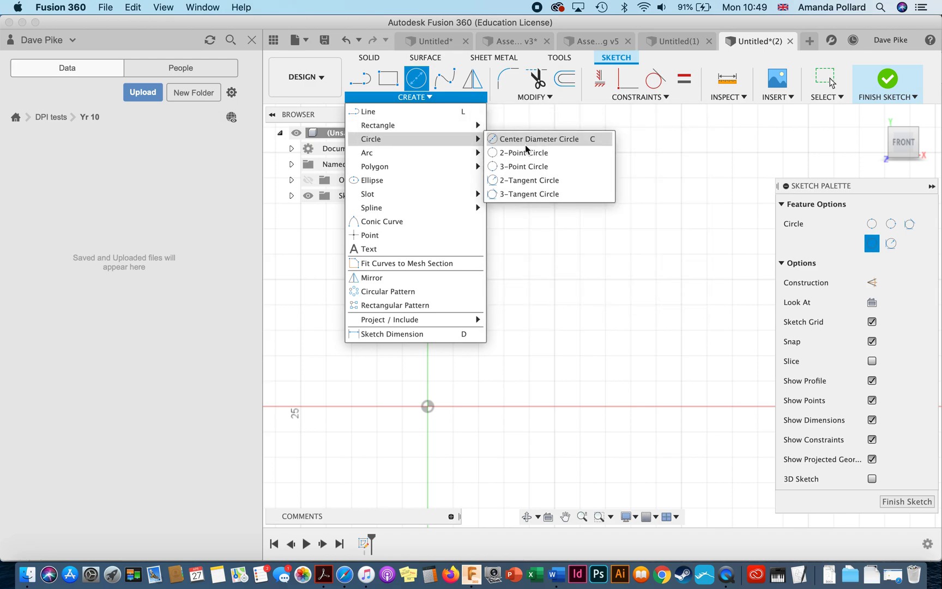
pyautogui.moveTo(414, 166)
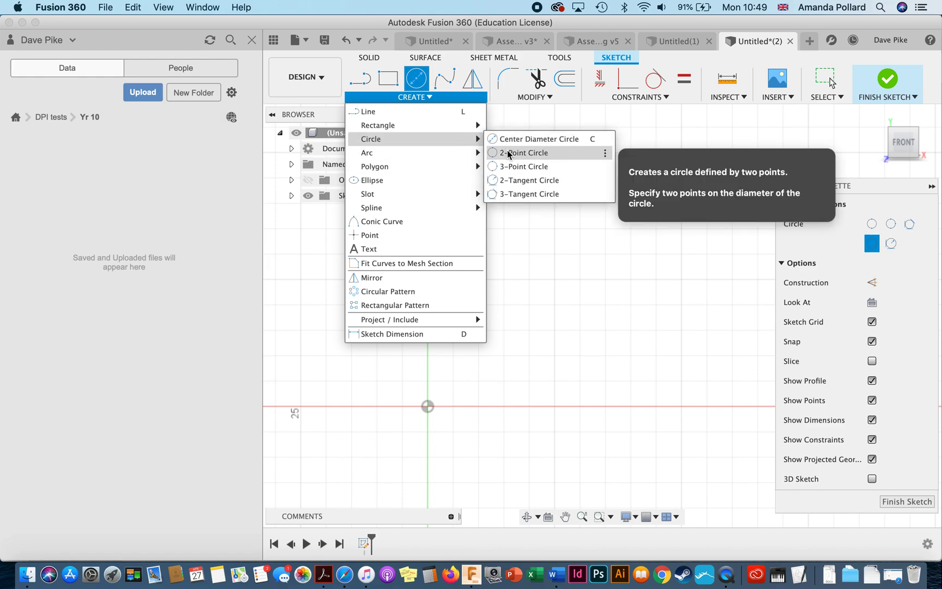
pyautogui.click(508, 154)
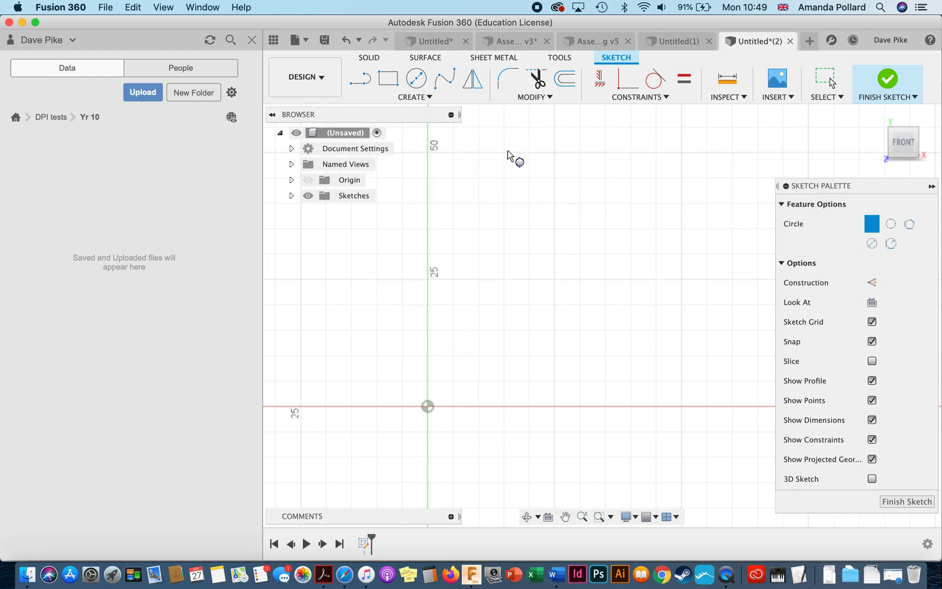
pyautogui.click(422, 86)
pyautogui.click(426, 97)
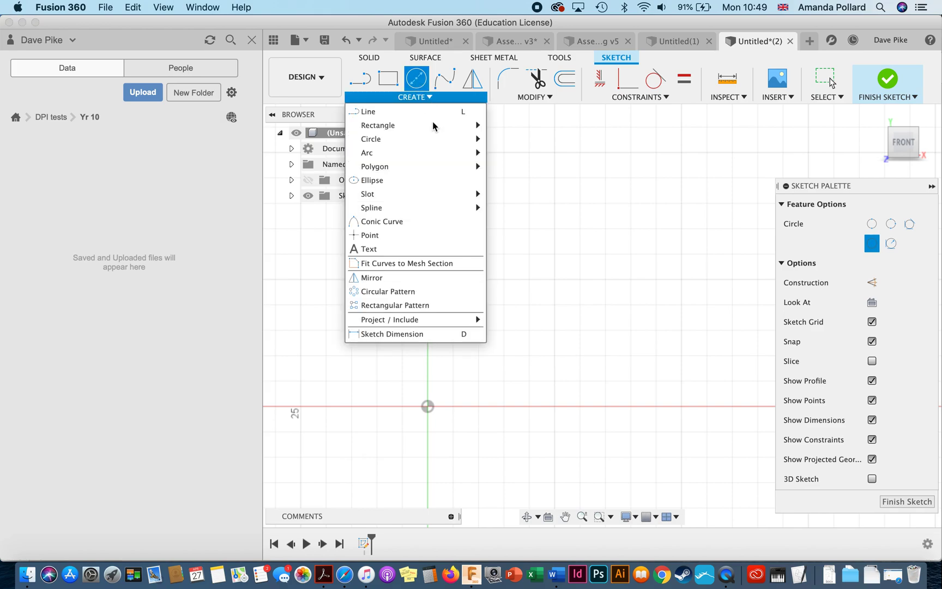
pyautogui.moveTo(464, 140)
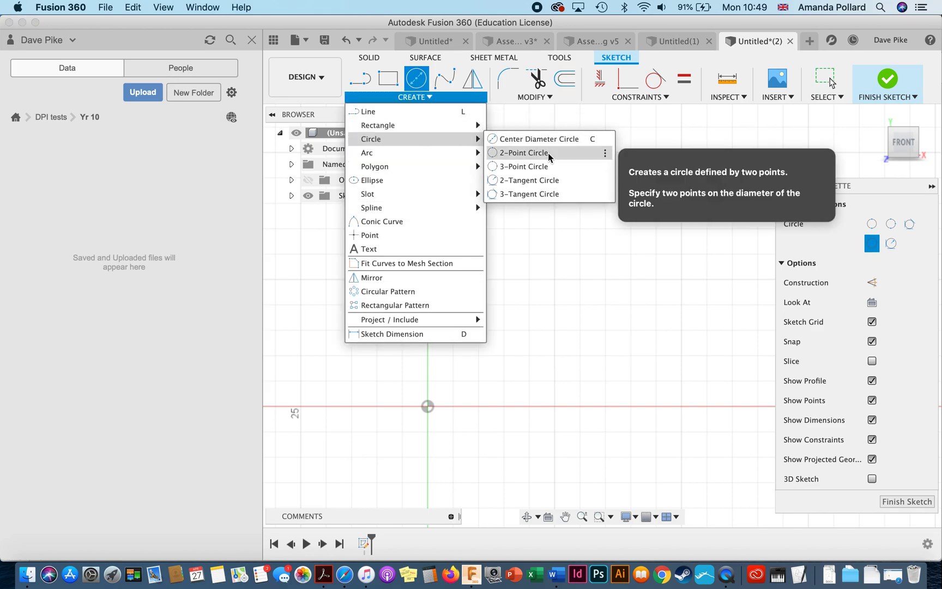
pyautogui.click(605, 155)
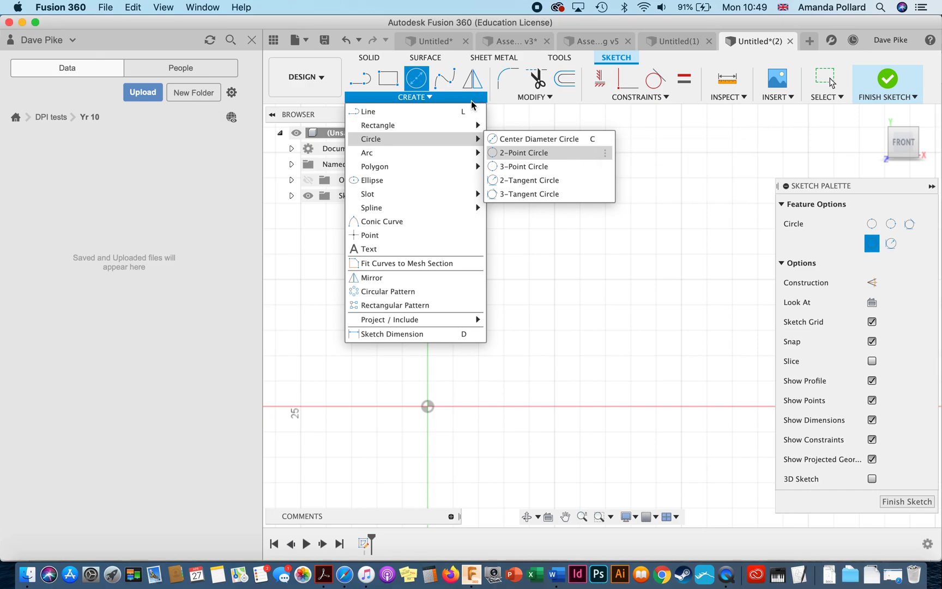
pyautogui.moveTo(470, 139)
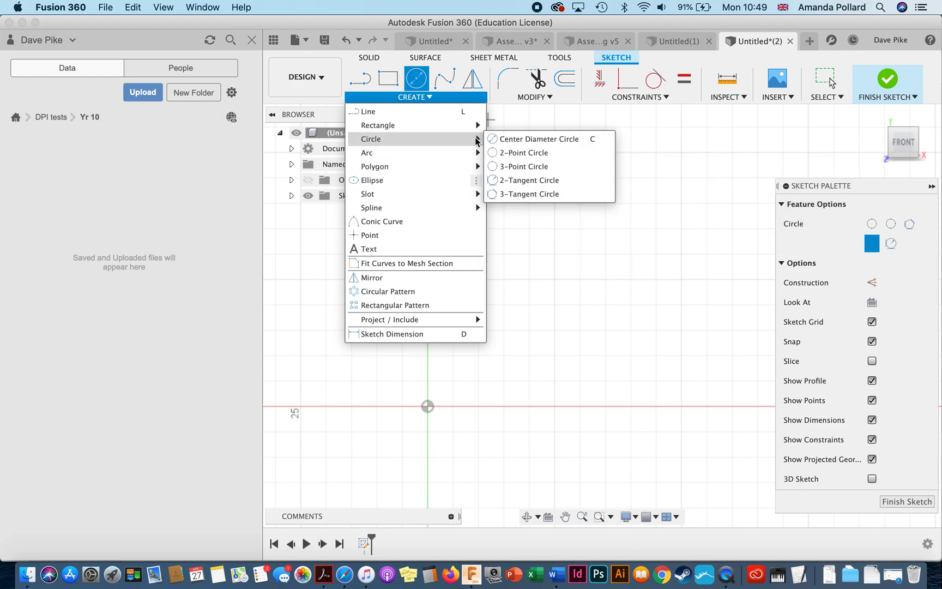
pyautogui.click(604, 155)
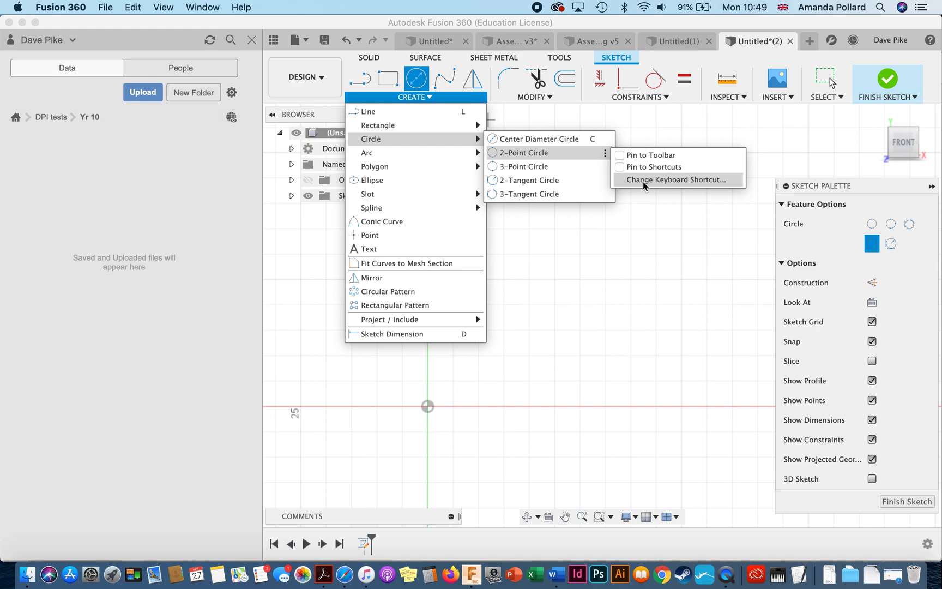
# Sketch a 20 mm diameter circle by center and diameter, with its center above and to the right of the origin
pyautogui.click(529, 141)
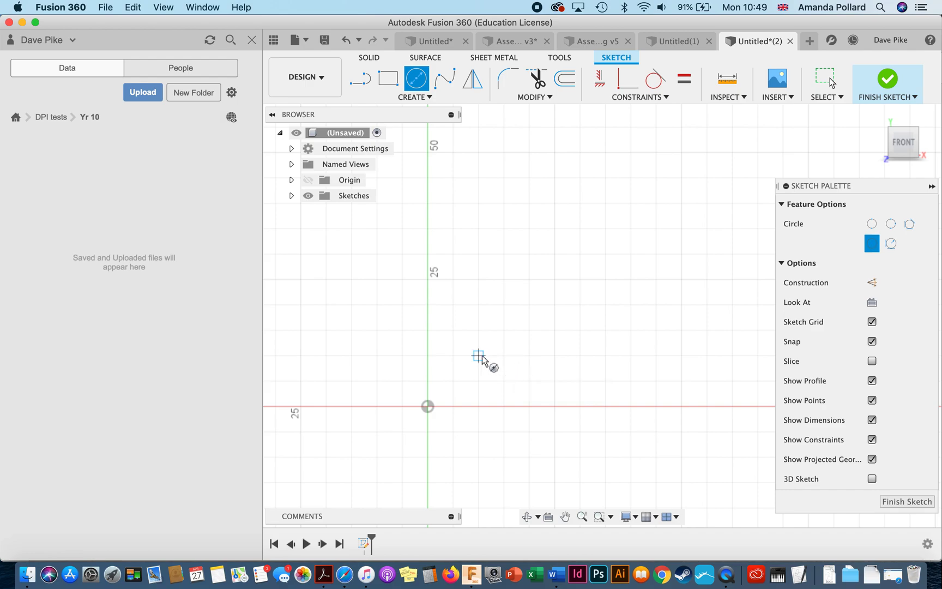
pyautogui.click(646, 516)
pyautogui.click(628, 517)
pyautogui.moveTo(675, 408)
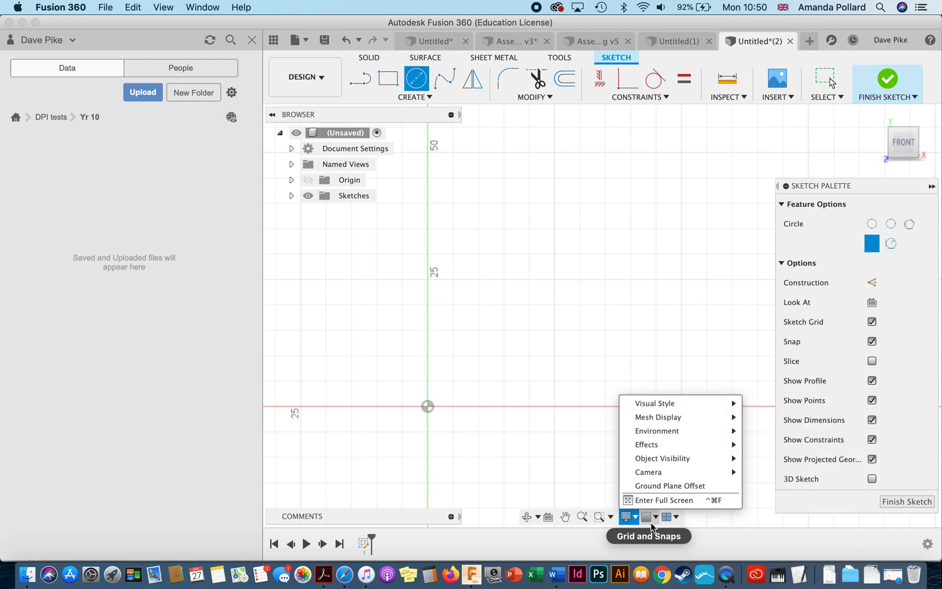
pyautogui.click(648, 517)
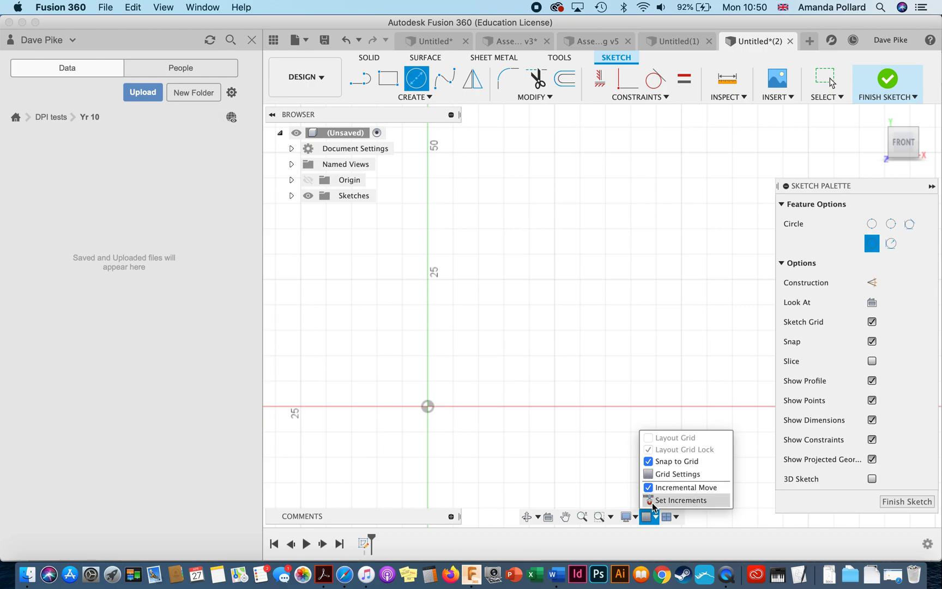
pyautogui.click(647, 517)
pyautogui.scroll(3, 516, 312)
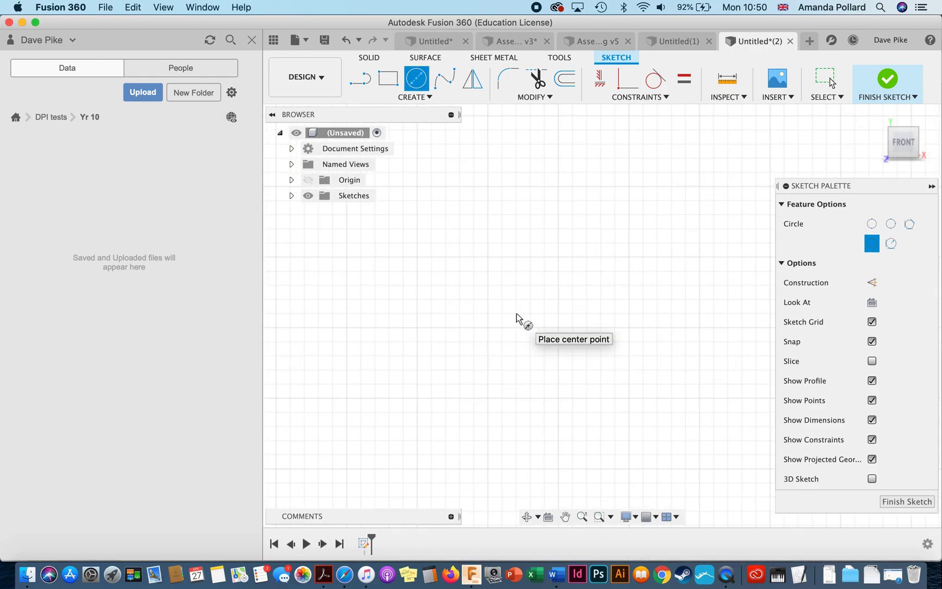
pyautogui.scroll(3, 516, 313)
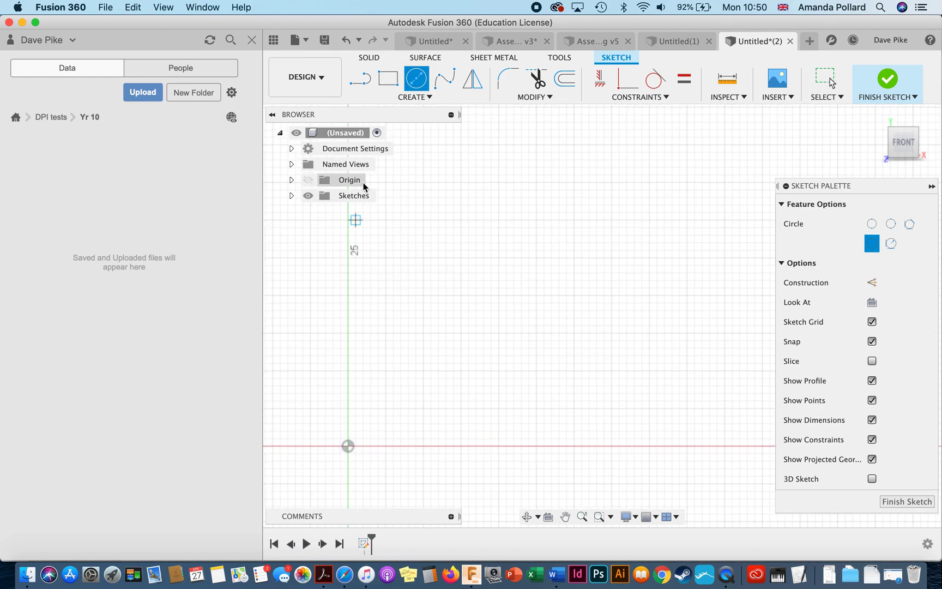
pyautogui.click(498, 332)
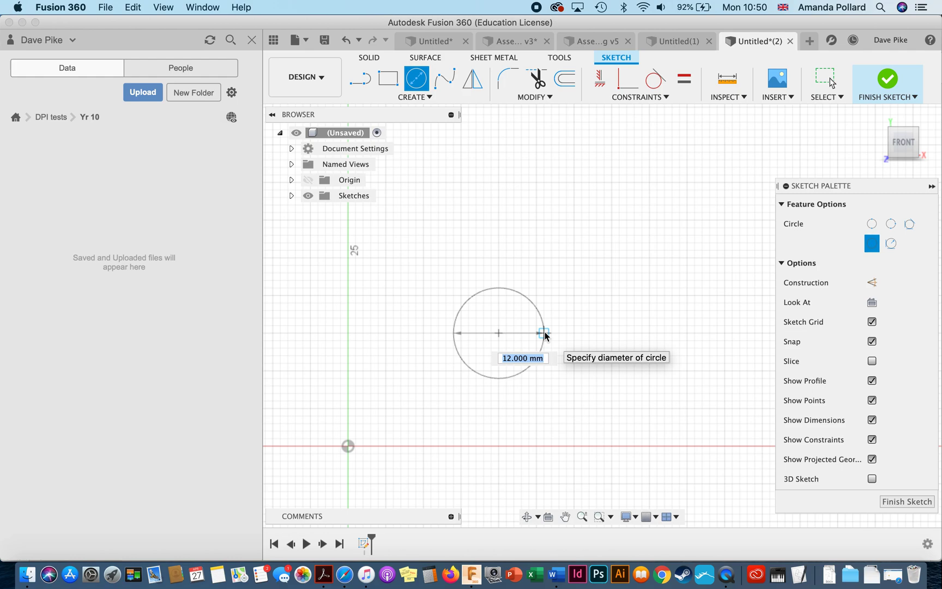
pyautogui.write('20')
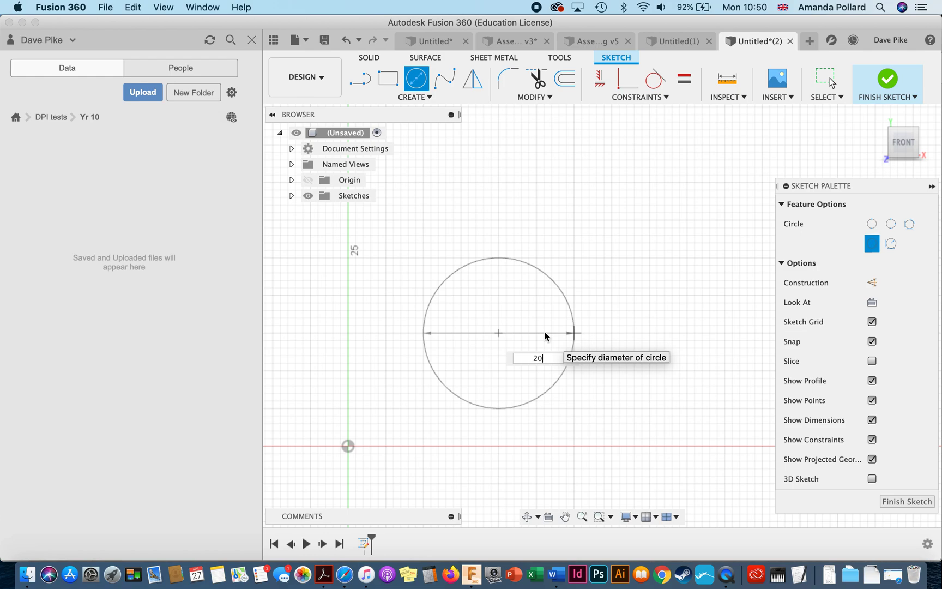
pyautogui.press('Return')
pyautogui.press('Escape')
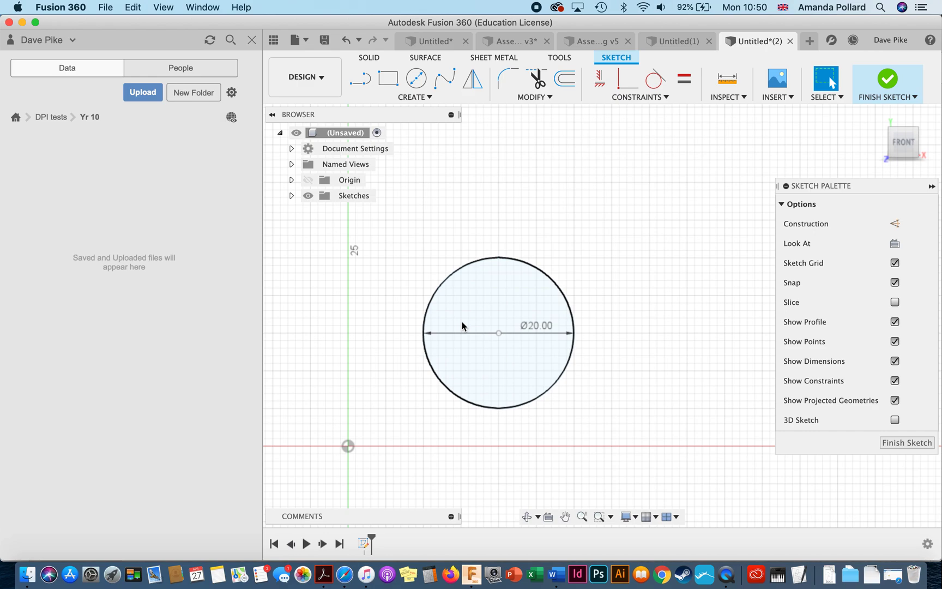
# Add a concentric 10 mm diameter circle at the center of the large circle
pyautogui.click(416, 80)
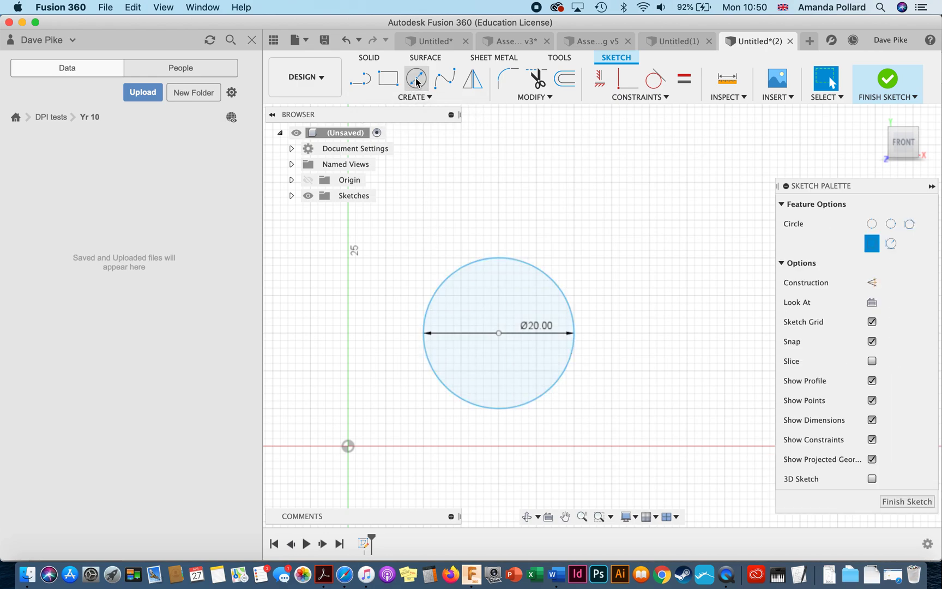
pyautogui.click(497, 333)
pyautogui.write('10')
pyautogui.press('Return')
pyautogui.press('Escape')
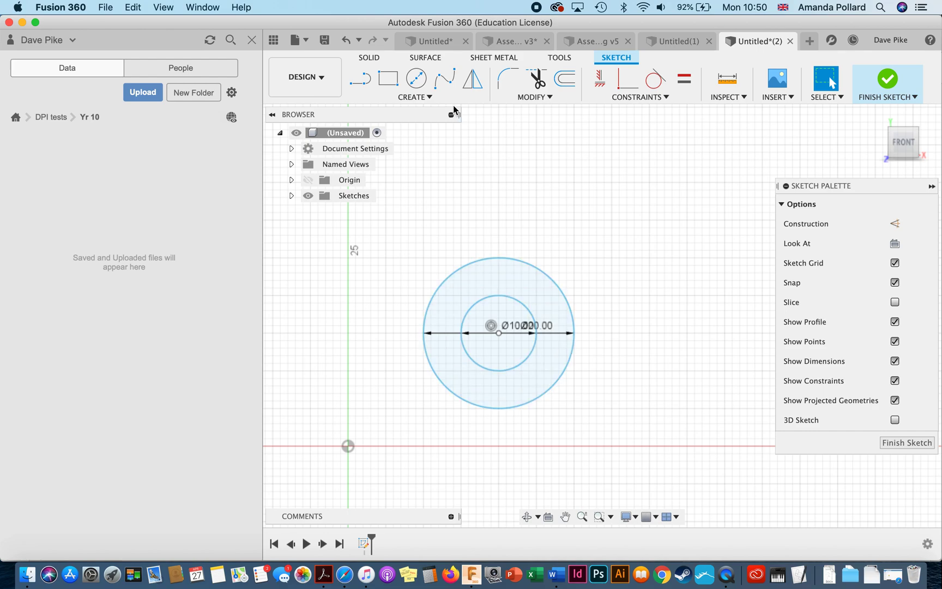
# Sketch a rectangle about 10 mm wide and 16 mm high upward from the inner circle's horizontal diameter, then finish the sketch
pyautogui.click(388, 78)
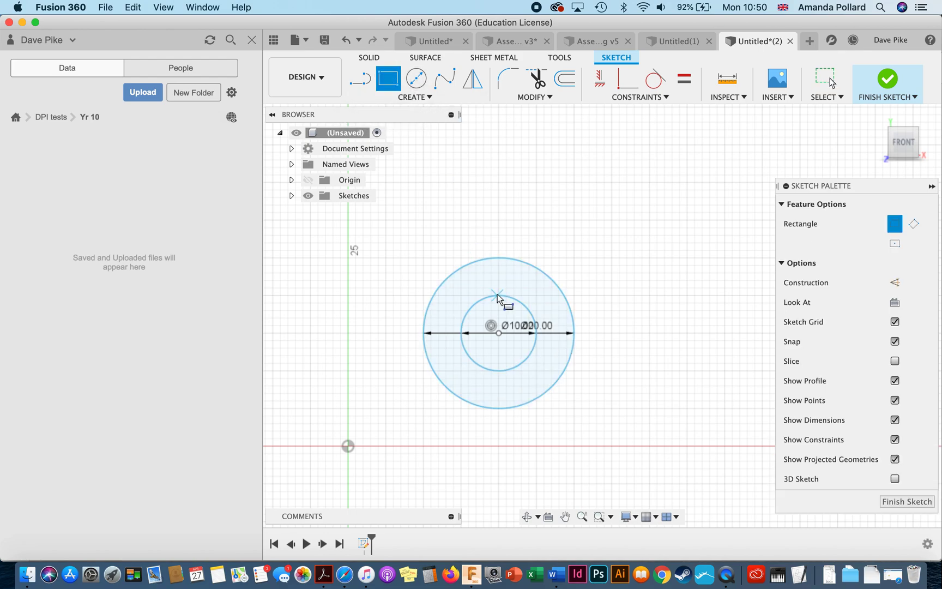
pyautogui.click(462, 333)
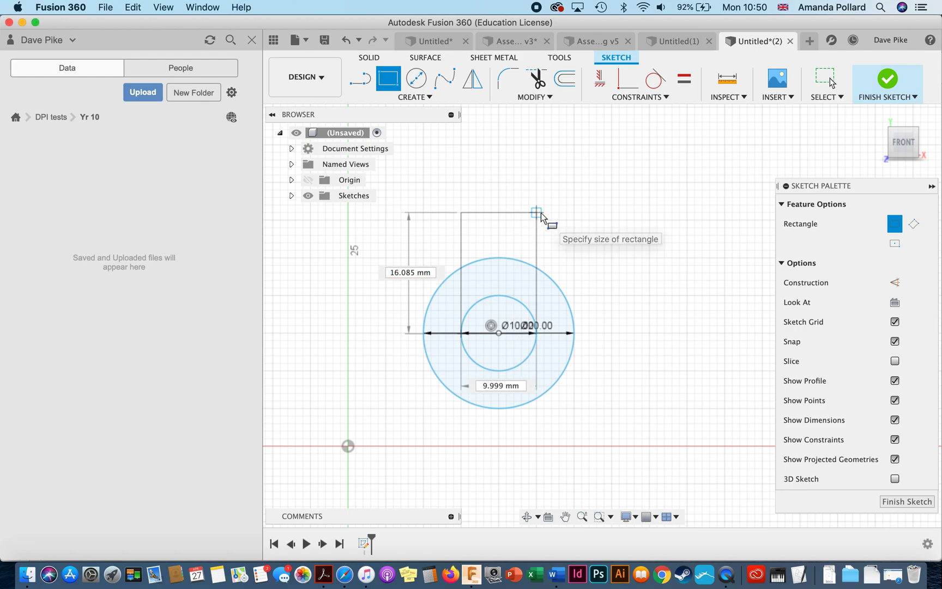
pyautogui.click(539, 212)
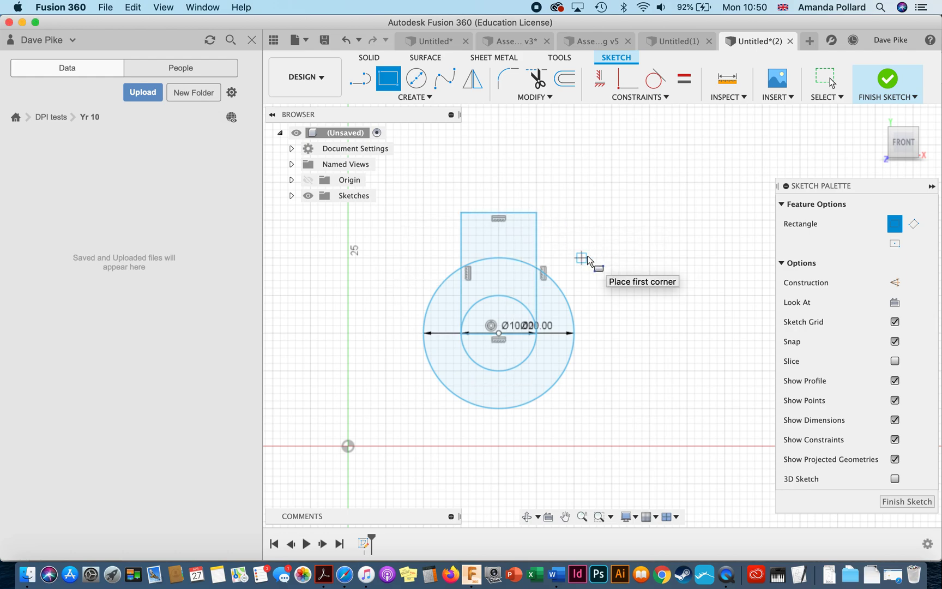
pyautogui.click(888, 80)
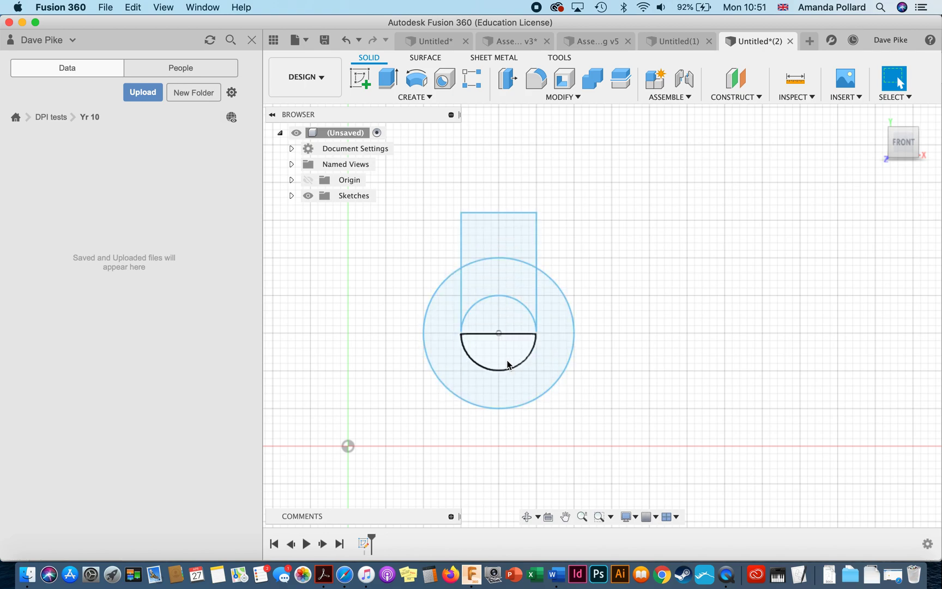
pyautogui.click(526, 515)
pyautogui.moveTo(535, 381); pyautogui.dragTo(475, 398)
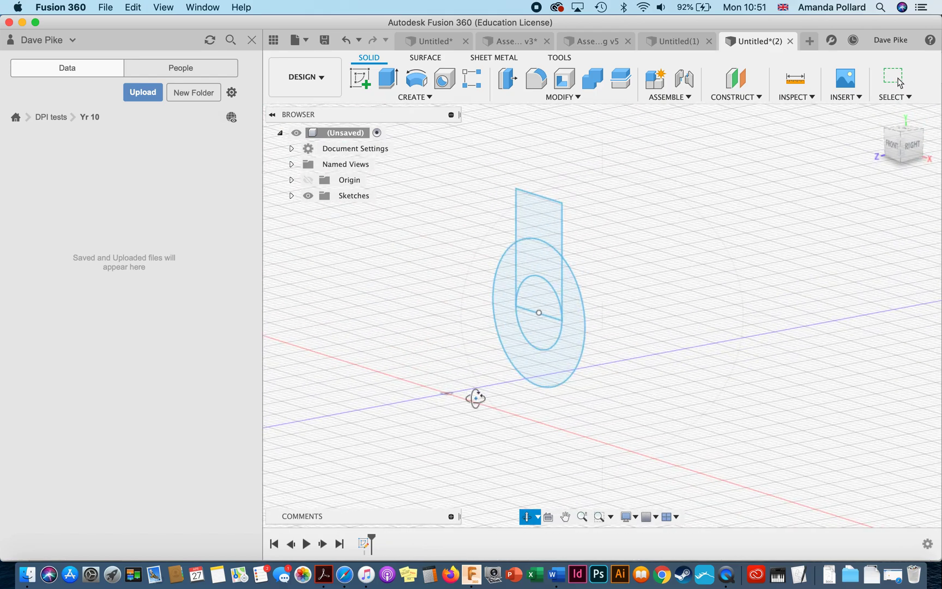
# Try out different combinations of the ring, rectangle and inner half-circle profiles for an extrusion, clearing the selection each time
pyautogui.click(388, 82)
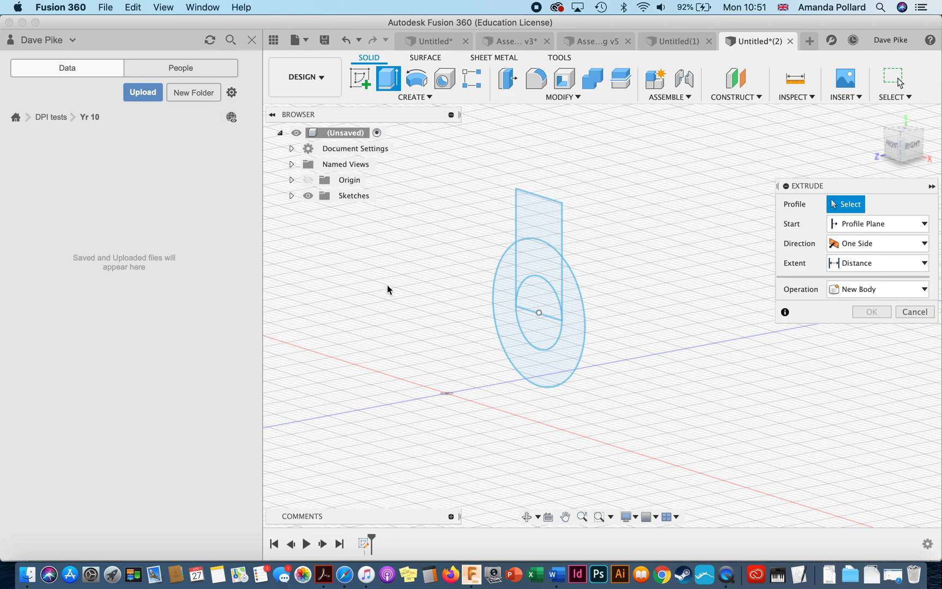
pyautogui.click(570, 362)
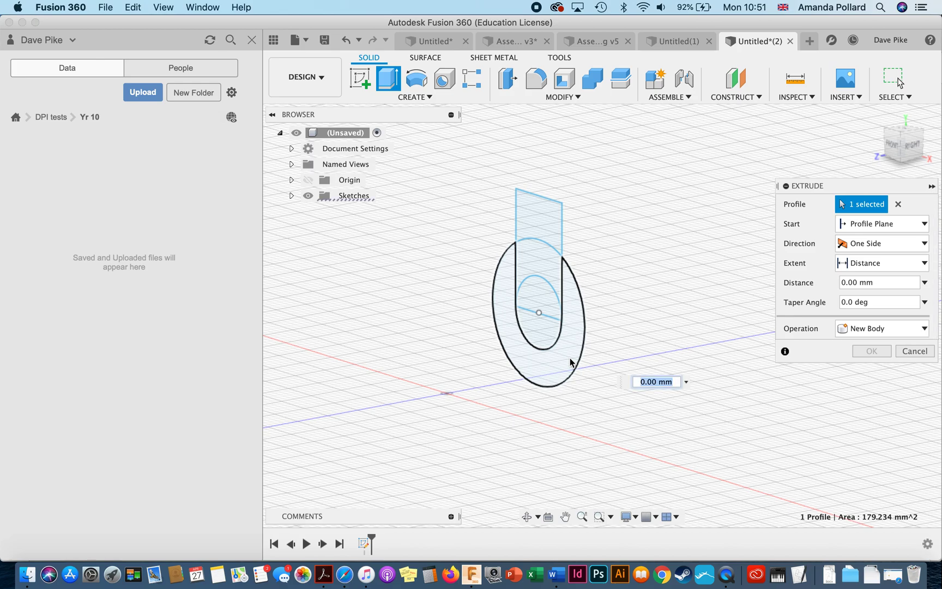
pyautogui.click(546, 265)
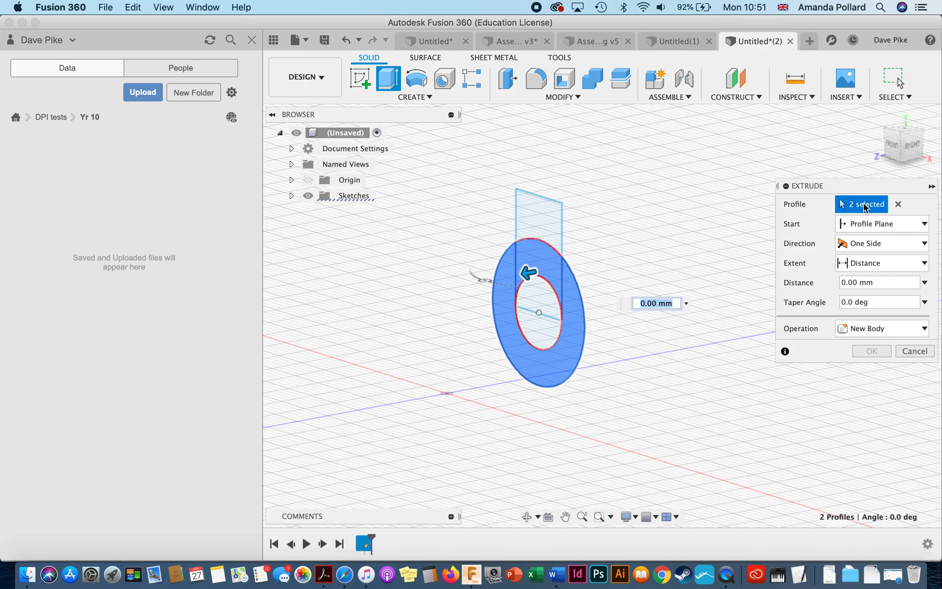
pyautogui.click(543, 223)
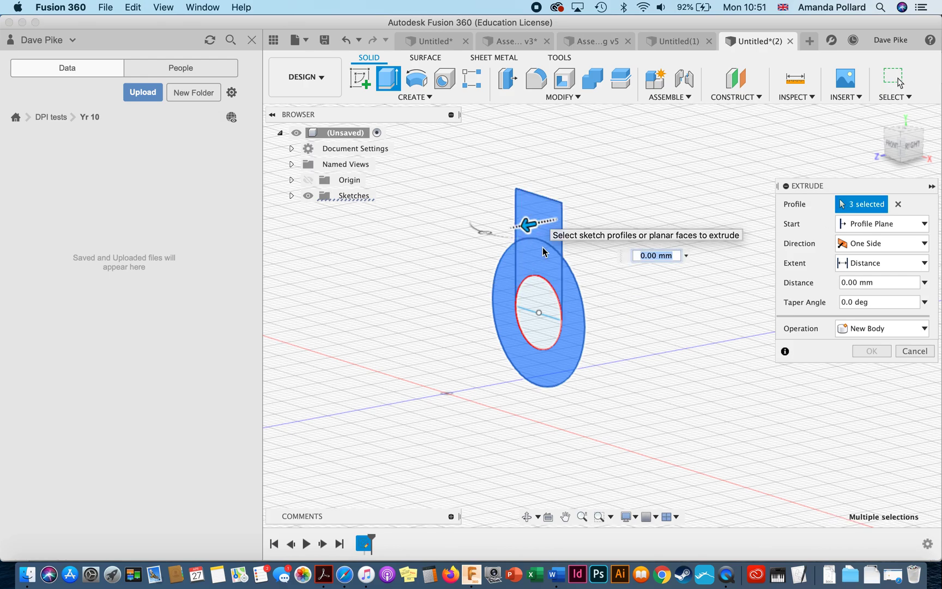
pyautogui.click(543, 296)
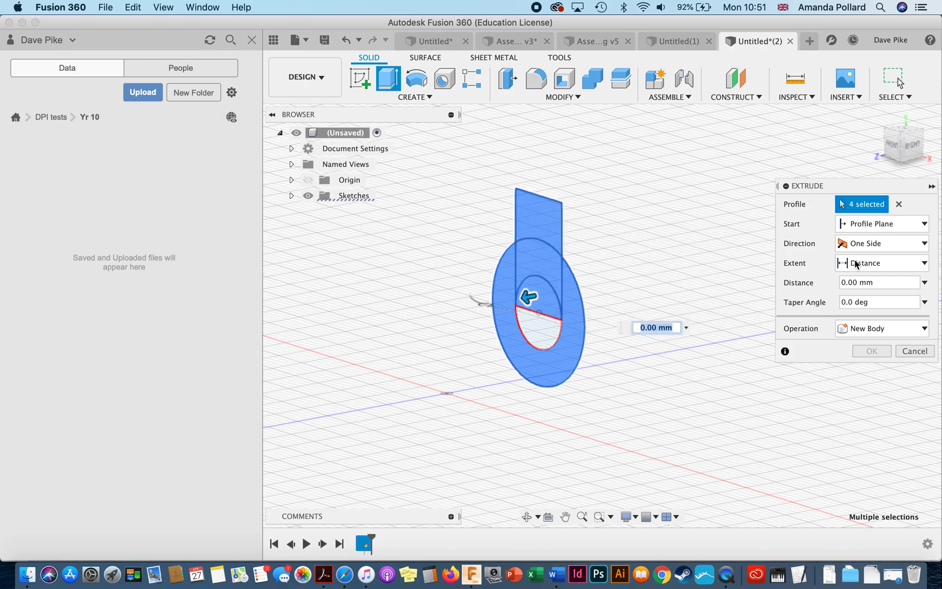
pyautogui.click(899, 204)
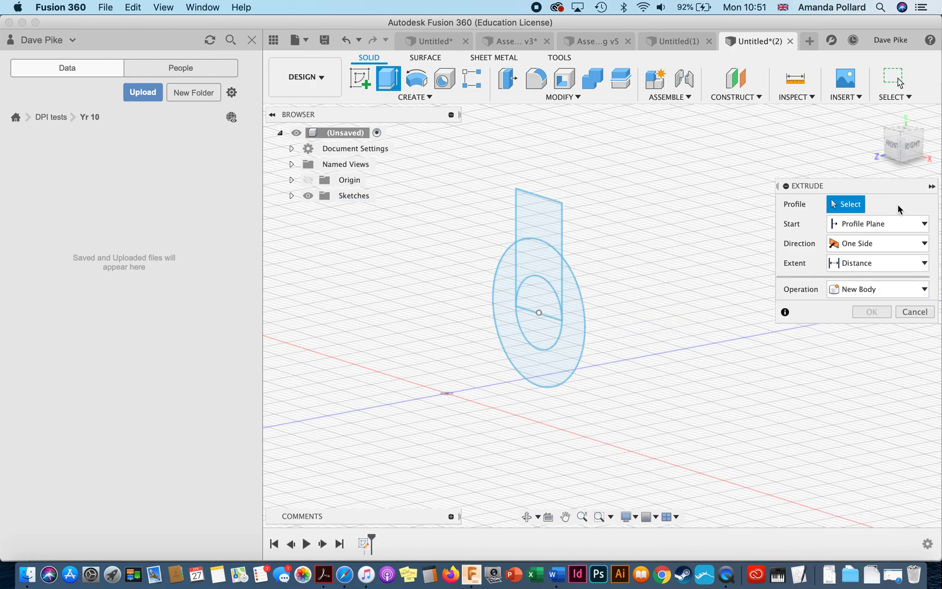
pyautogui.click(532, 349)
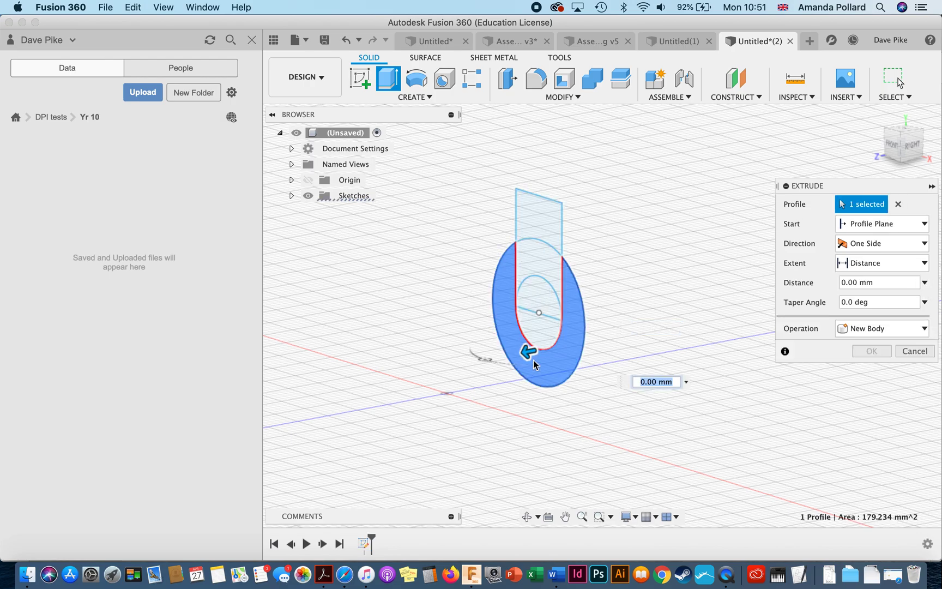
pyautogui.click(536, 335)
pyautogui.click(542, 292)
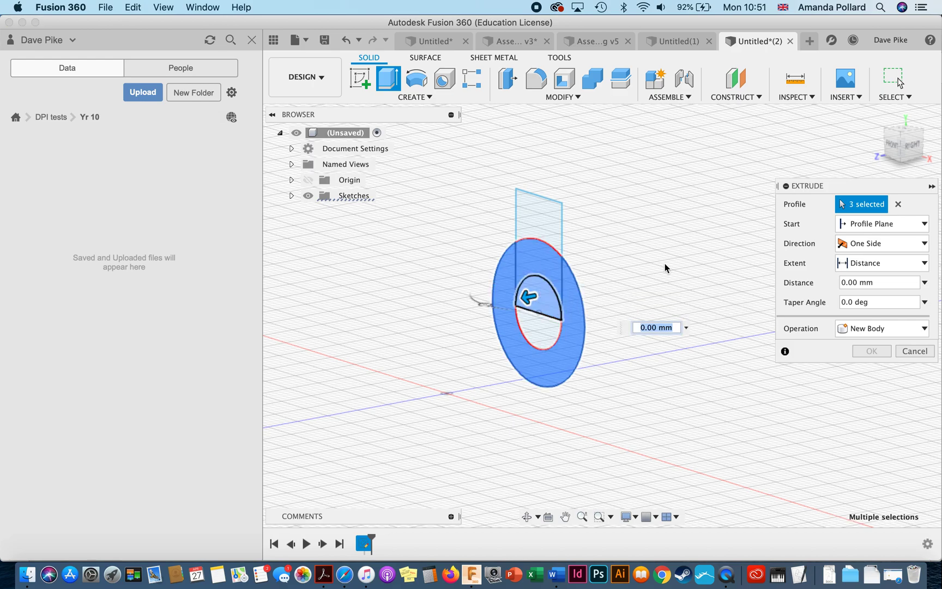
pyautogui.click(897, 205)
# Extrude the ring and the rectangle above it about 8 mm toward the front, leaving the inner circle out of the profiles
pyautogui.click(577, 339)
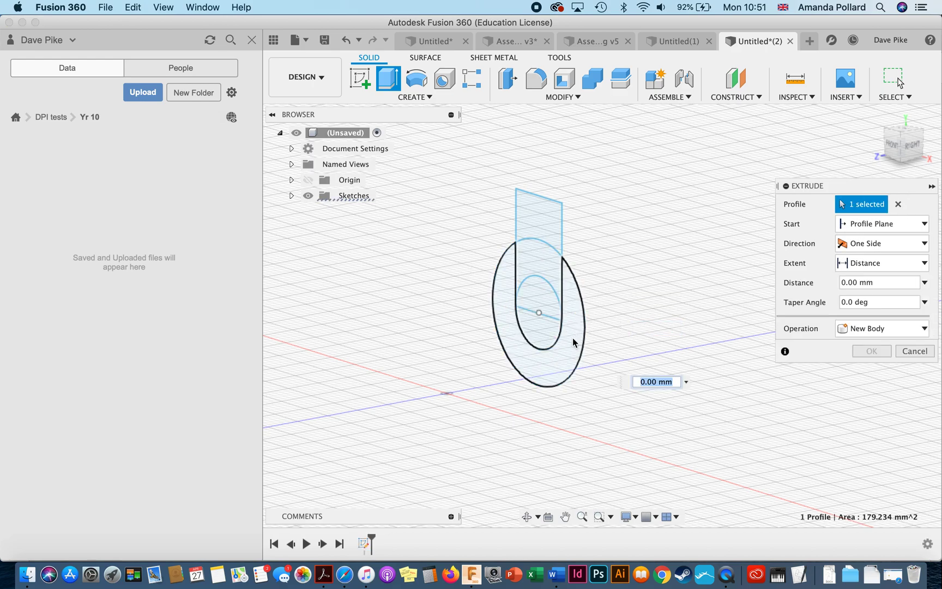
pyautogui.click(545, 273)
pyautogui.click(542, 221)
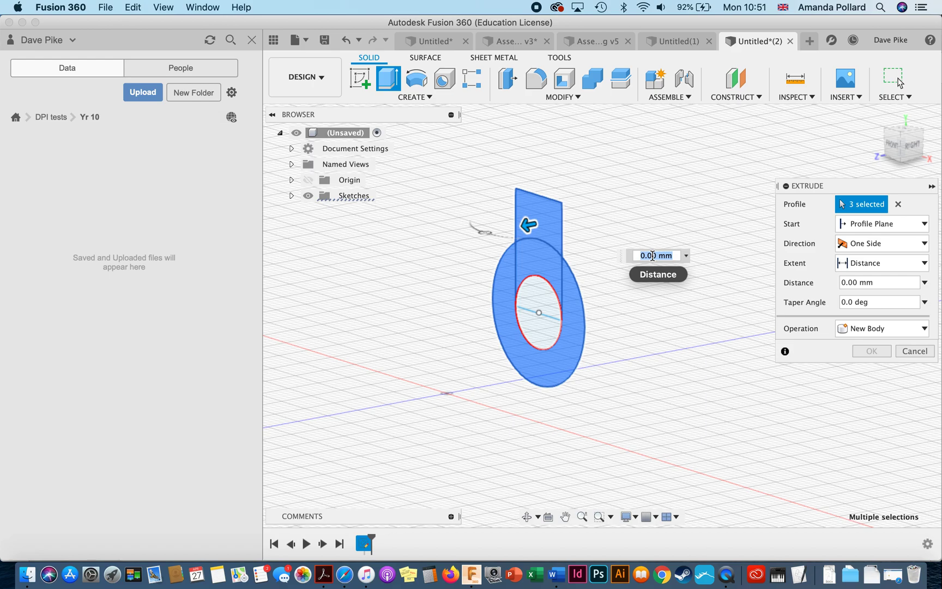
pyautogui.moveTo(528, 223)
pyautogui.mouseDown()
pyautogui.moveTo(498, 227)
pyautogui.moveTo(498, 248)
pyautogui.moveTo(474, 256)
pyautogui.moveTo(526, 227)
pyautogui.moveTo(515, 232)
pyautogui.mouseUp()
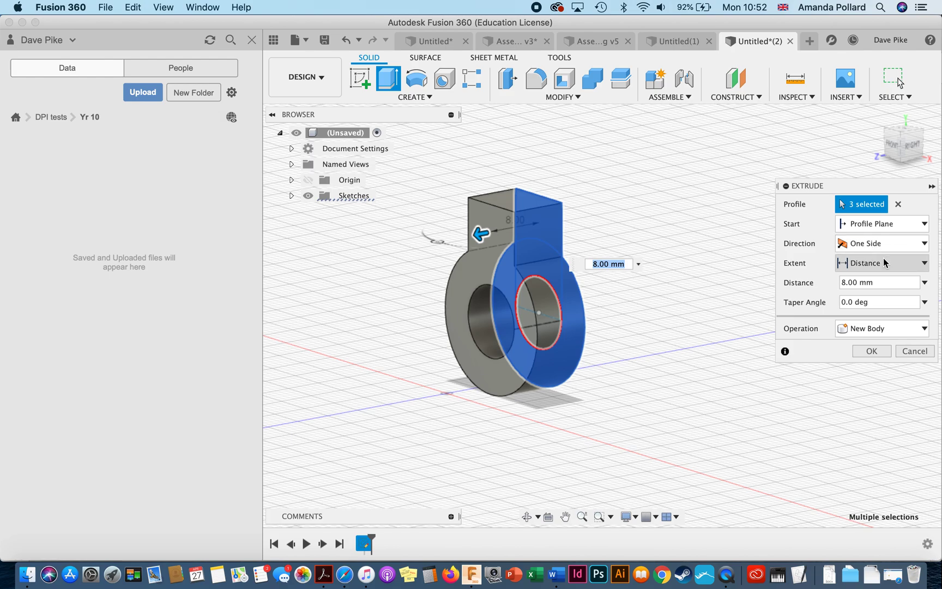
# Try extruding the profiles in two directions, with the second side about 7 mm deep
pyautogui.click(889, 243)
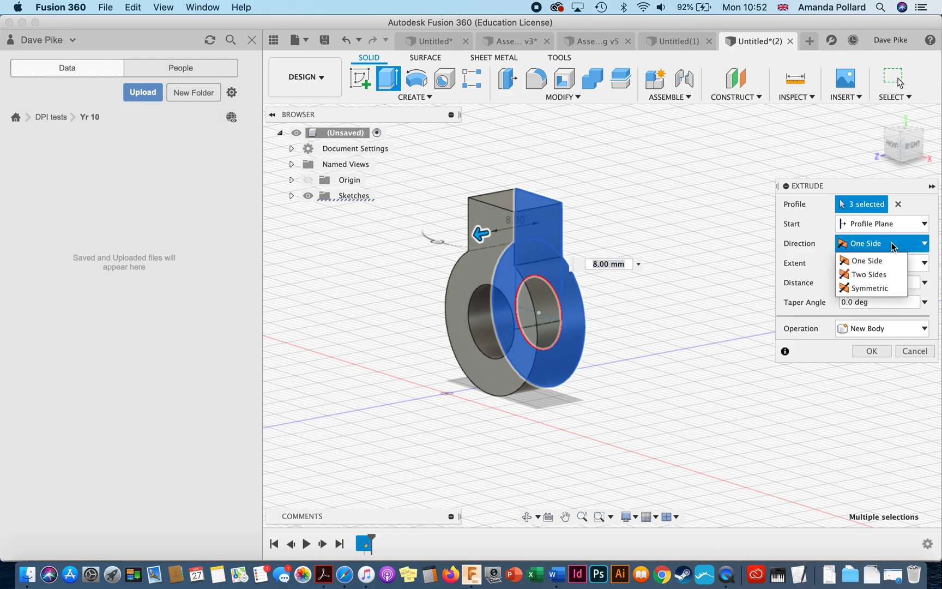
pyautogui.click(890, 274)
pyautogui.moveTo(551, 223); pyautogui.dragTo(593, 216)
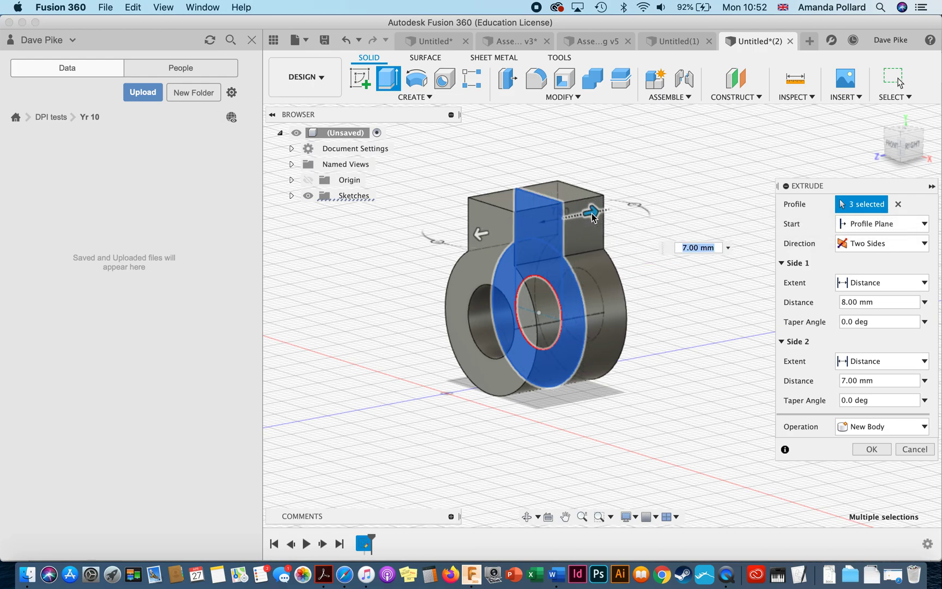
# Try a symmetric extrusion of the profiles with a distance of about 9 mm per side
pyautogui.click(889, 243)
pyautogui.click(890, 287)
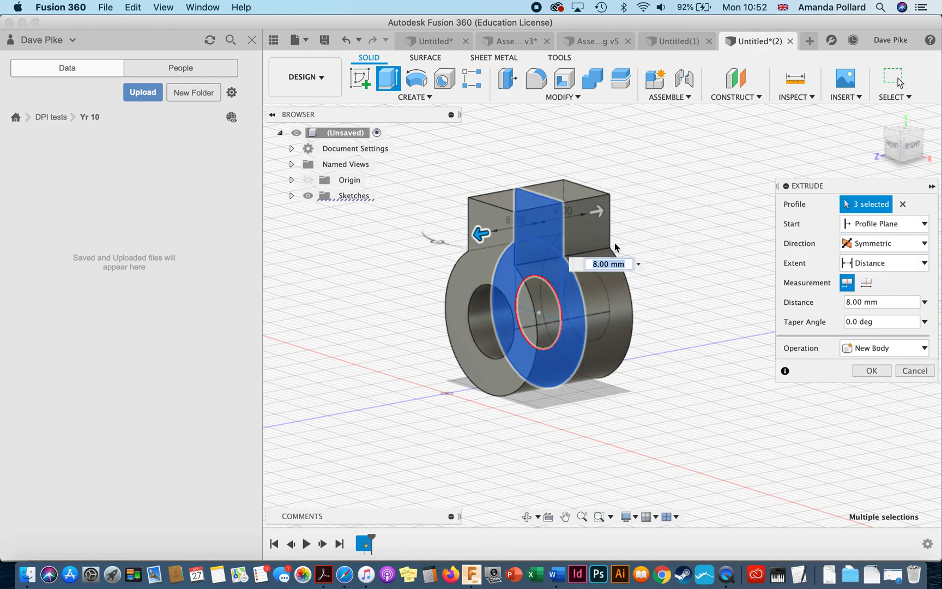
pyautogui.moveTo(480, 233)
pyautogui.mouseDown()
pyautogui.moveTo(446, 249)
pyautogui.moveTo(474, 235)
pyautogui.mouseUp()
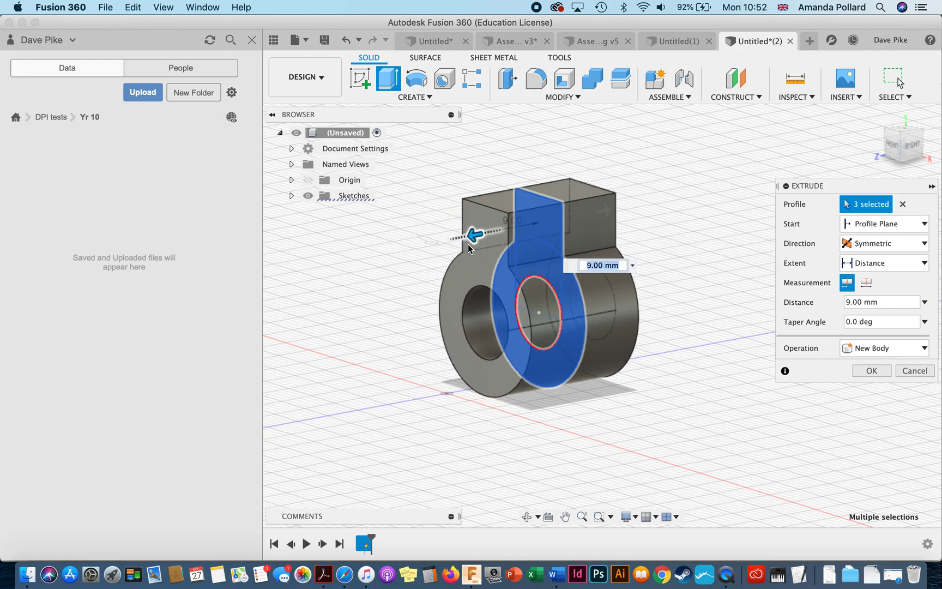
pyautogui.click(924, 321)
pyautogui.click(924, 321)
pyautogui.click(921, 348)
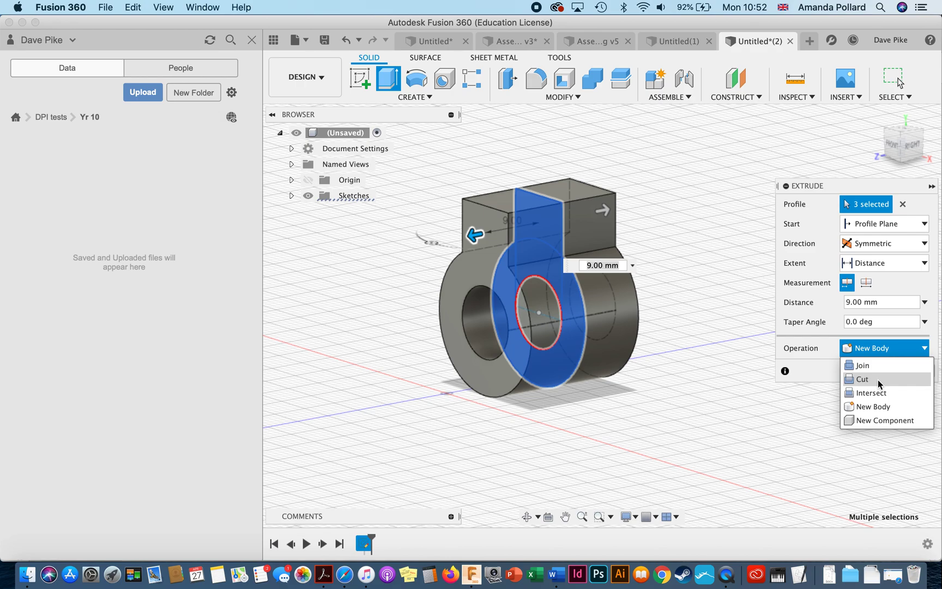
pyautogui.click(909, 284)
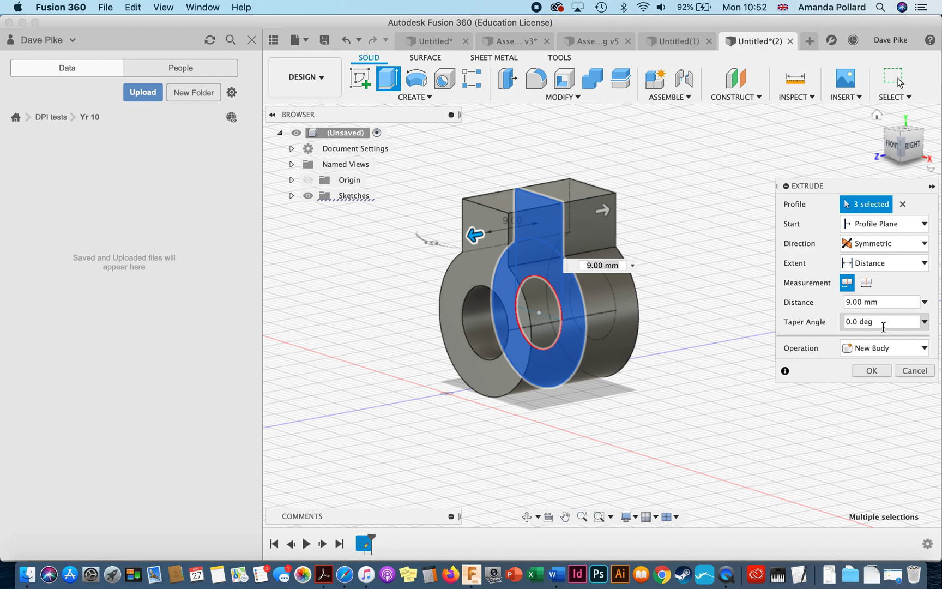
# Make the extrusion one-sided with a distance of 10 mm and complete it as a new body
pyautogui.click(904, 243)
pyautogui.click(895, 264)
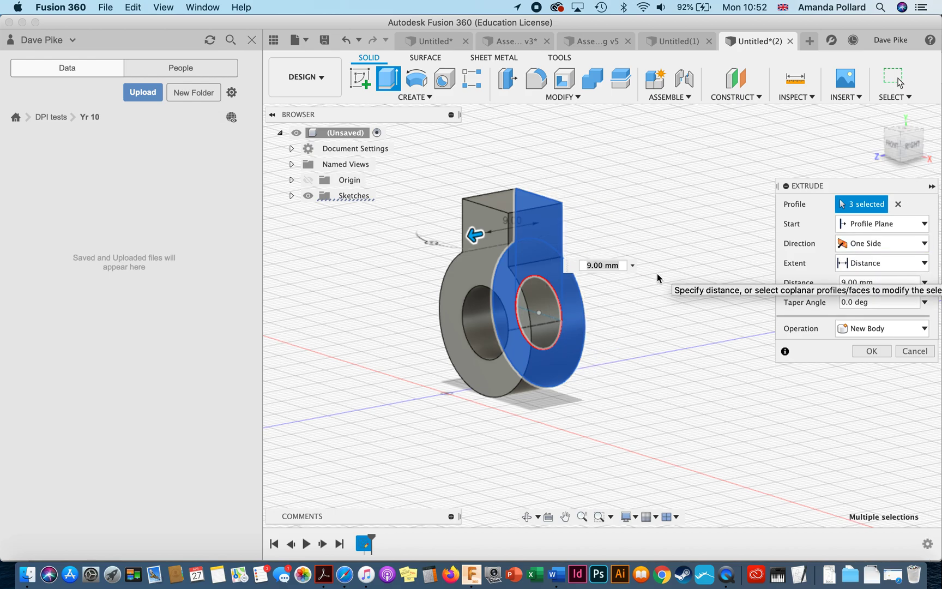
pyautogui.click(603, 264)
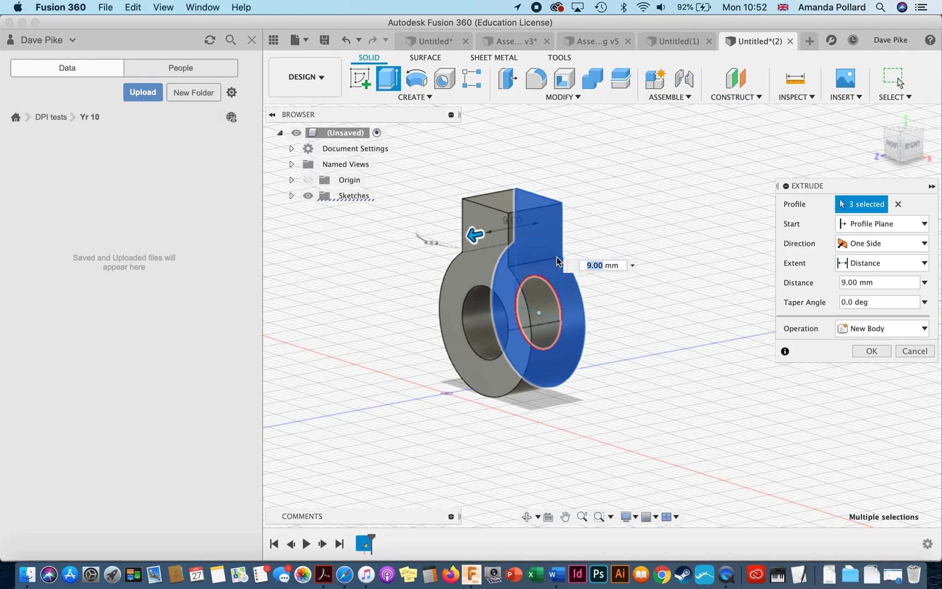
pyautogui.write('10')
pyautogui.press('Return')
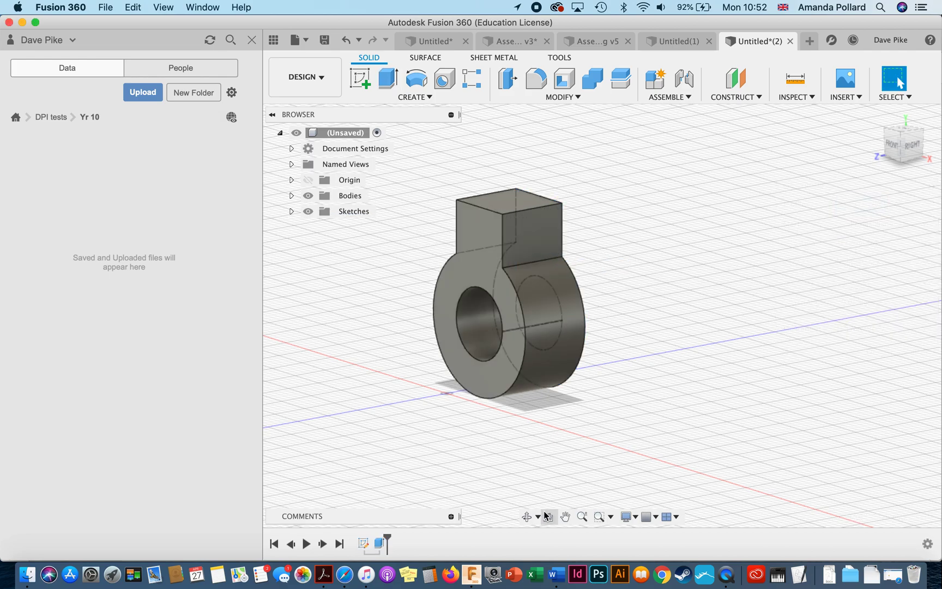
# Start a new sketch on the vertical side (YZ) origin plane beside the extruded body
pyautogui.click(526, 517)
pyautogui.moveTo(485, 382); pyautogui.dragTo(508, 334)
pyautogui.moveTo(499, 406); pyautogui.dragTo(559, 383)
pyautogui.moveTo(597, 333); pyautogui.dragTo(700, 335)
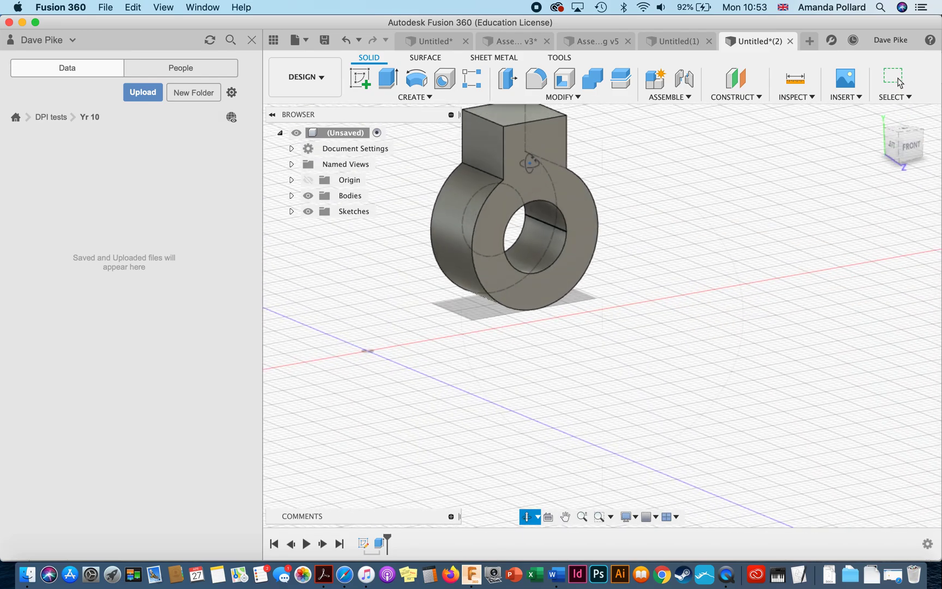
pyautogui.click(359, 80)
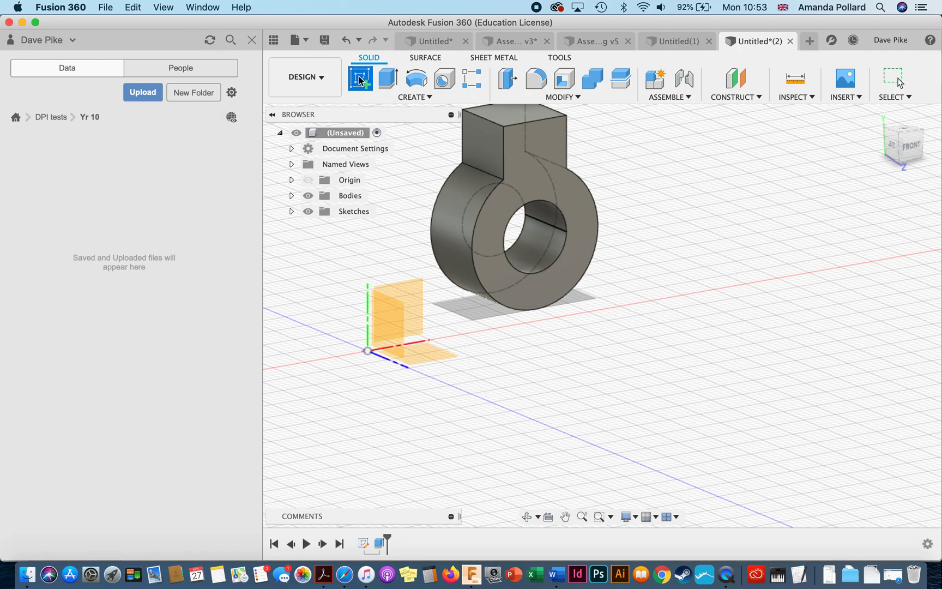
pyautogui.click(408, 308)
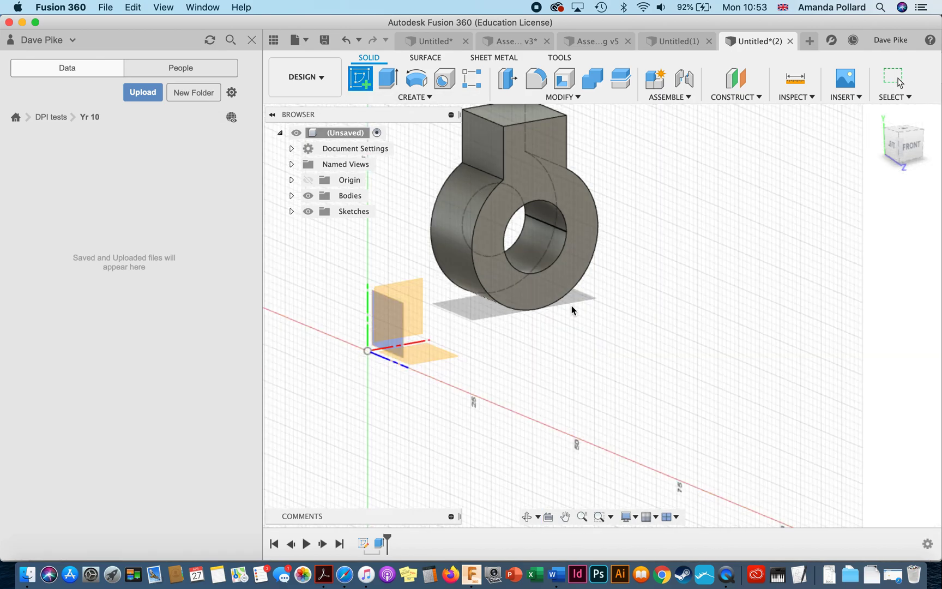